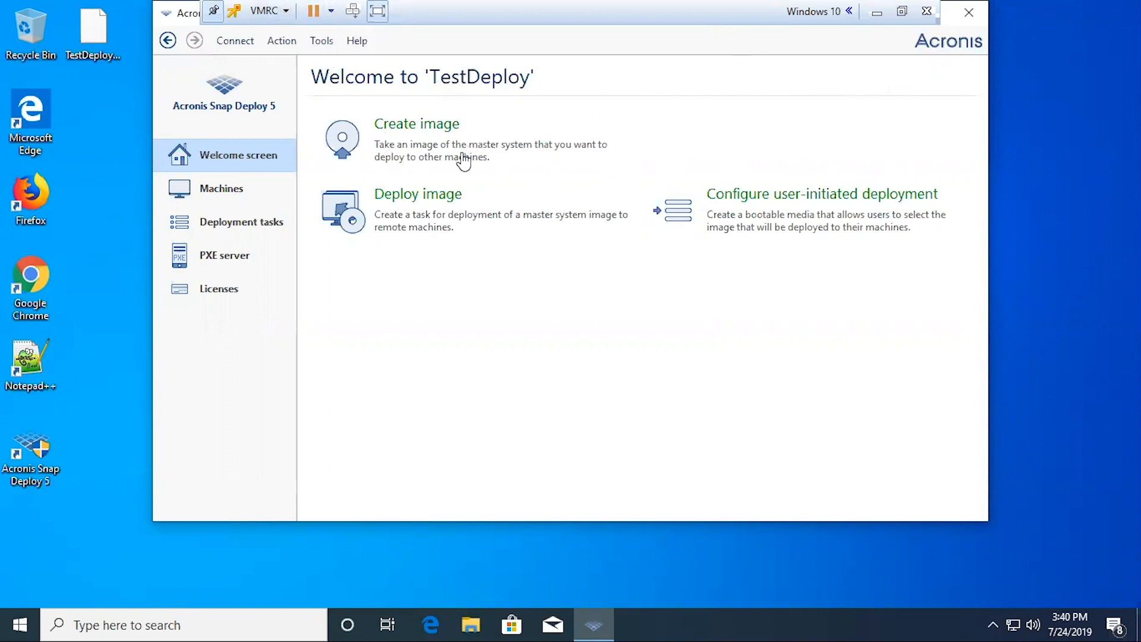
- Open the deployment template manager and start creating a new deployment template, continuing to the master image selection
left_click(329, 44)
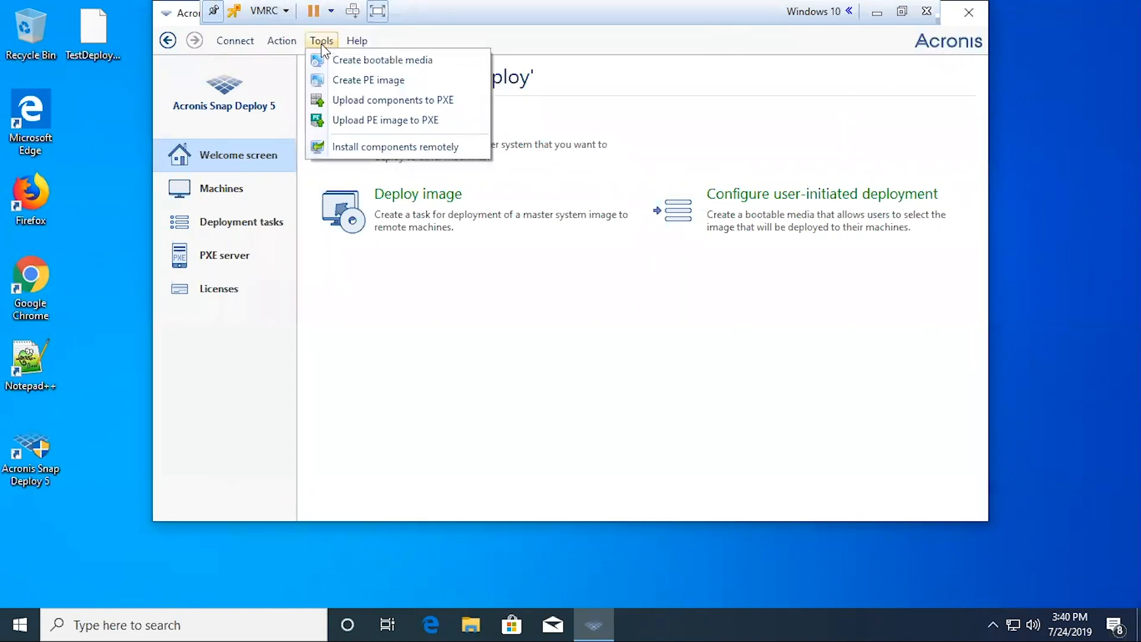
mouse_move(288, 45)
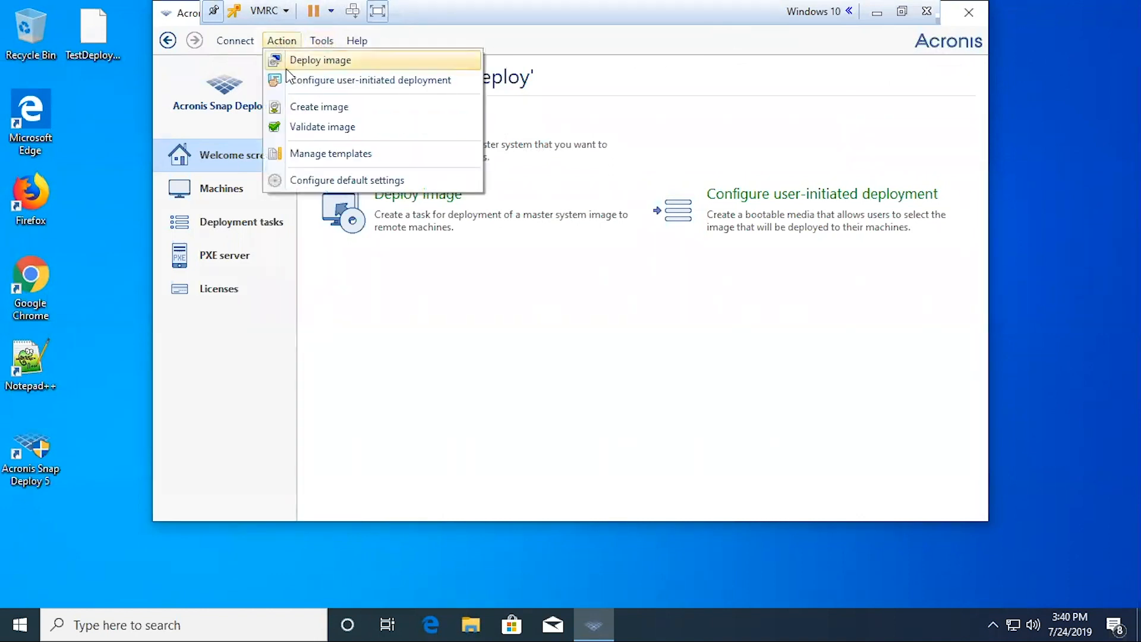
left_click(304, 152)
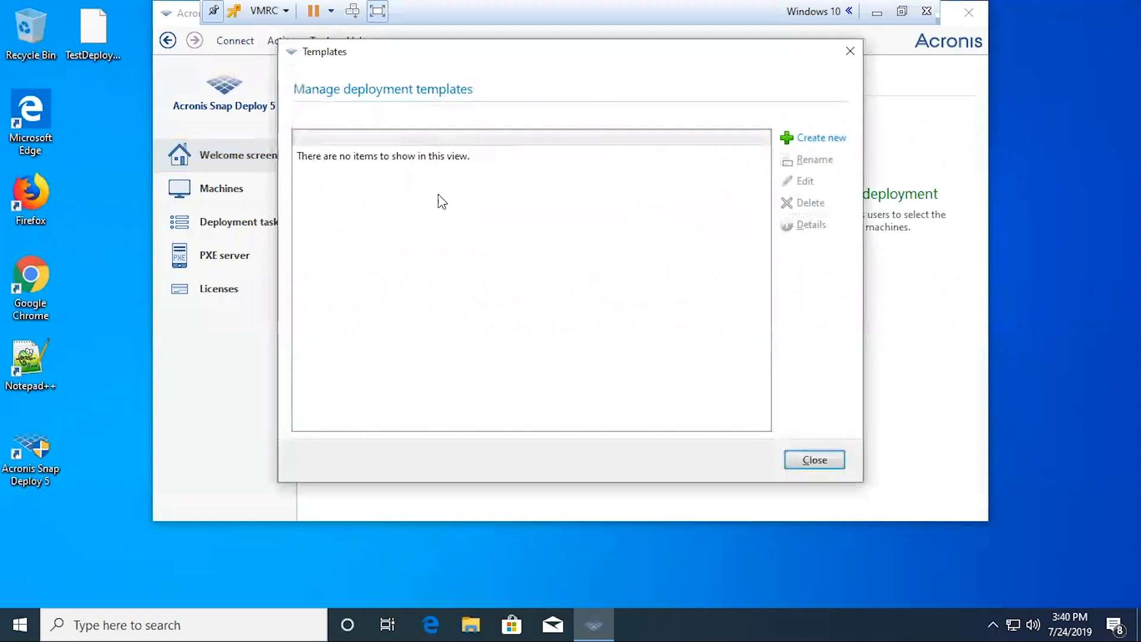
left_click(806, 139)
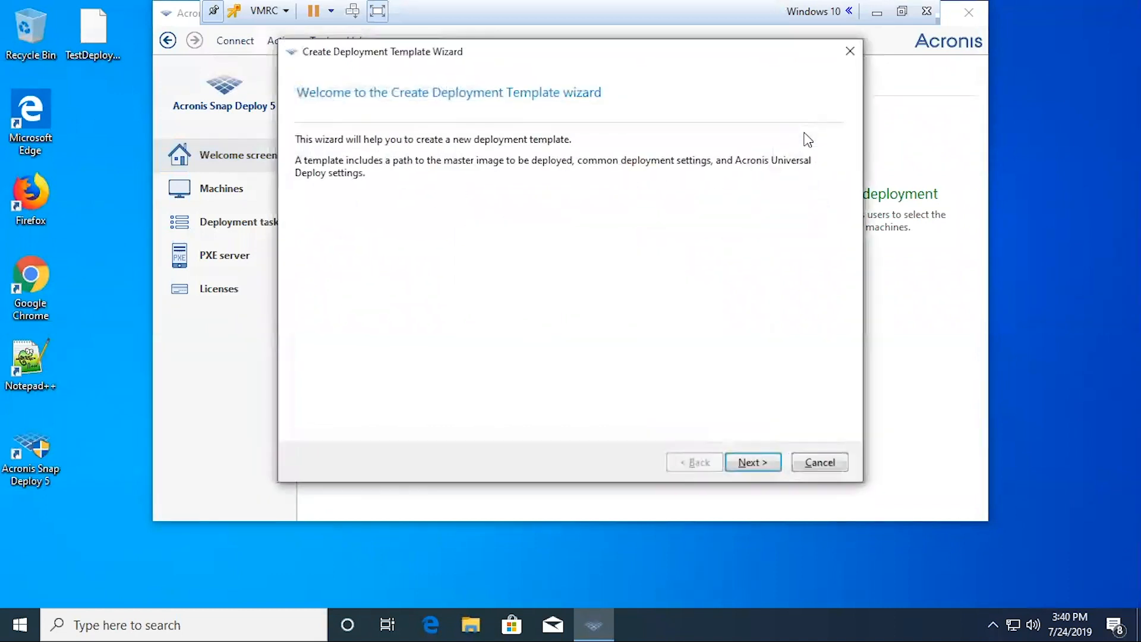
left_click(750, 459)
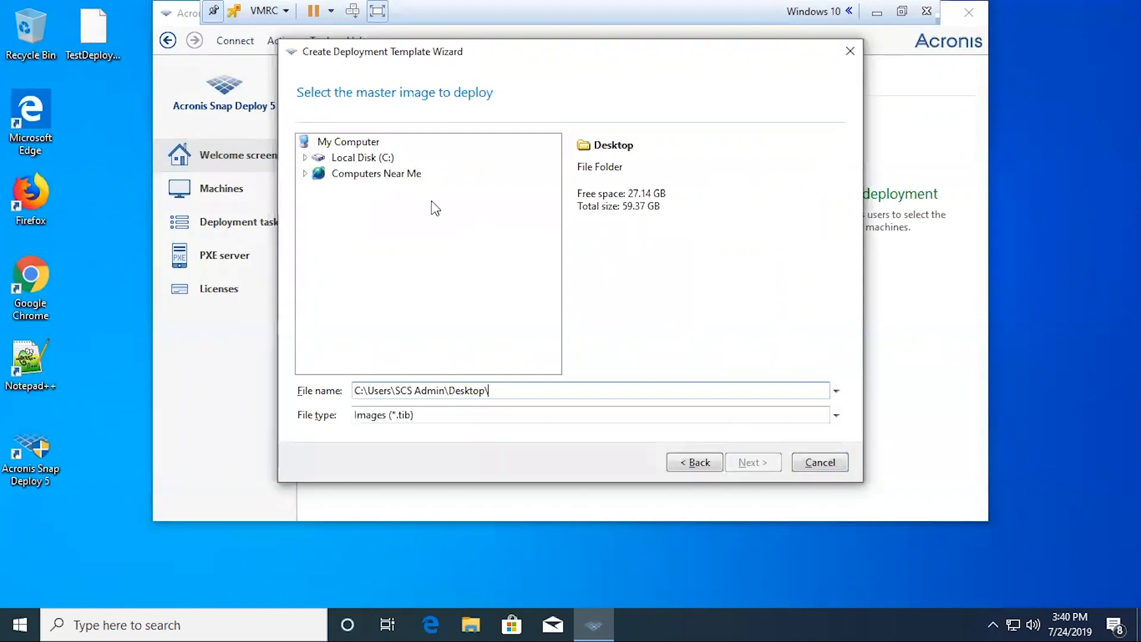
- Select TestDeploy.tib from C:\Users\SCS Admin\Desktop as the master image to deploy and proceed to the volume selection
left_click(315, 152)
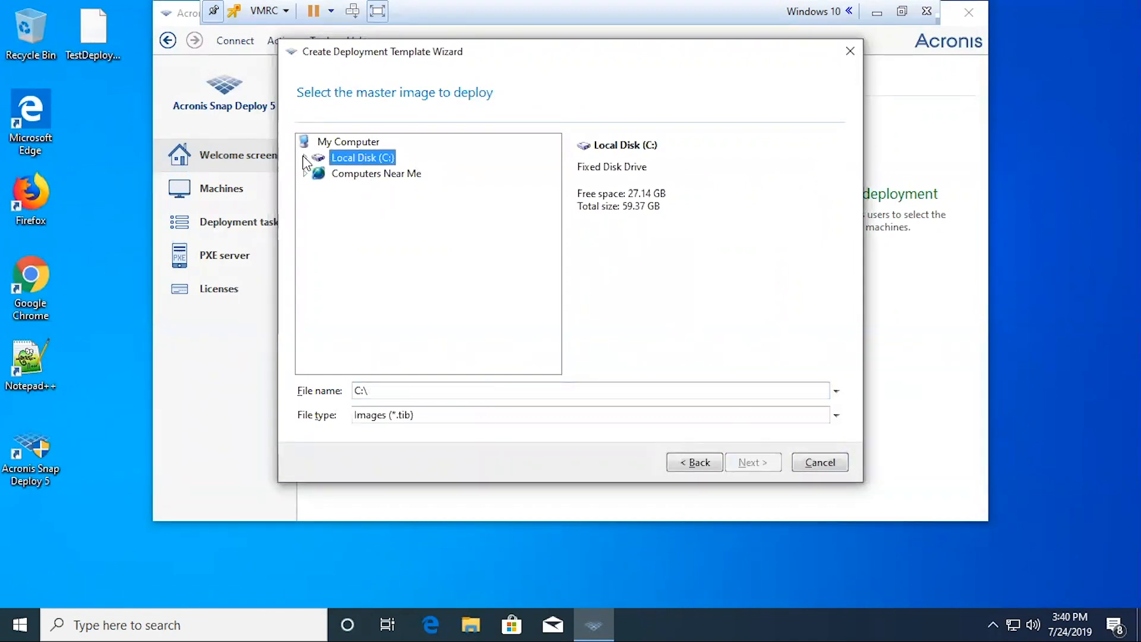
left_click(304, 158)
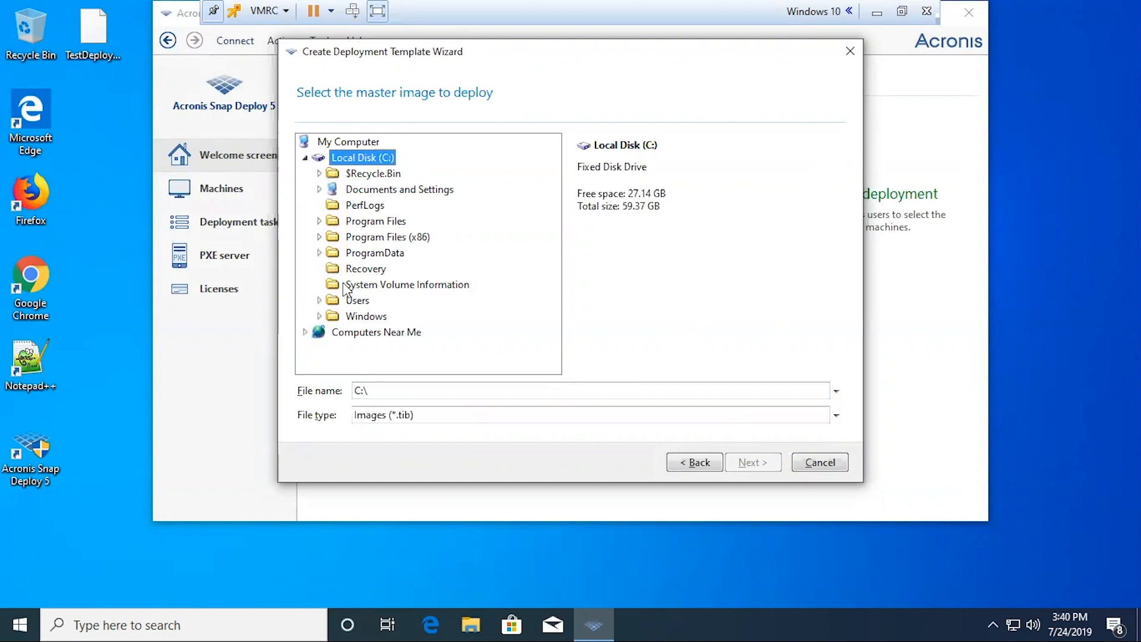
left_click(320, 299)
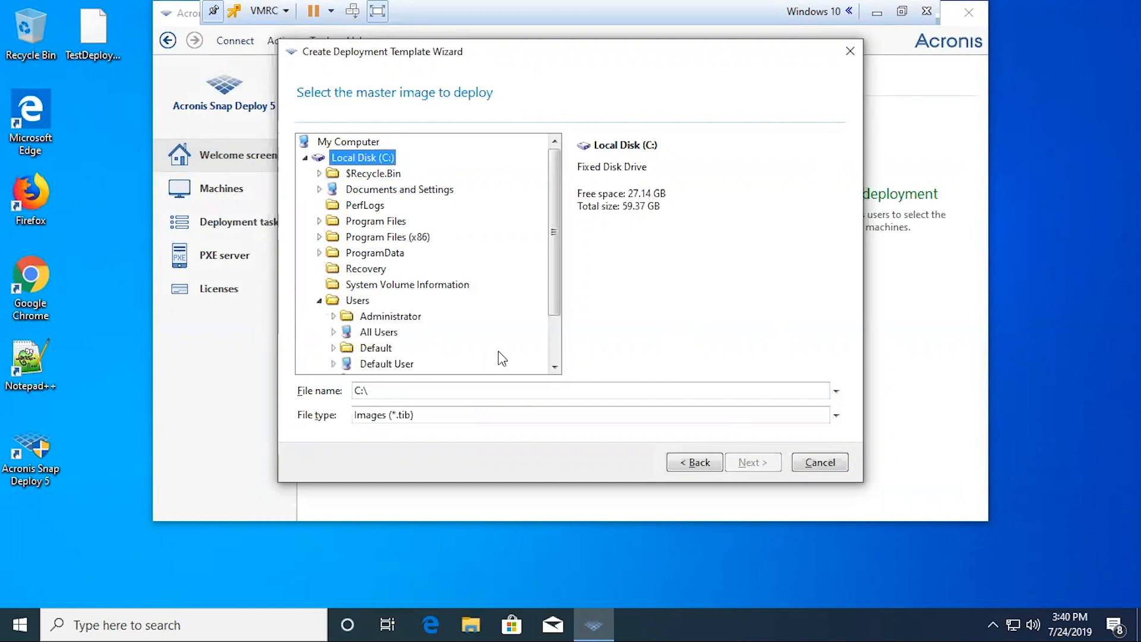
scroll(559, 351, "down", 2)
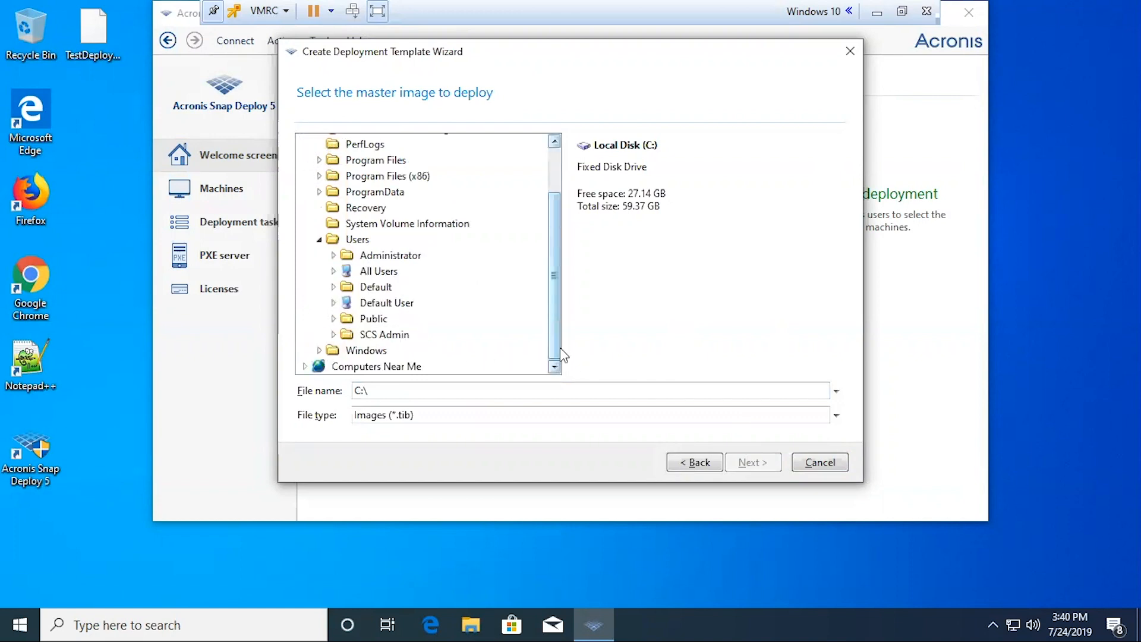
double_click(362, 333)
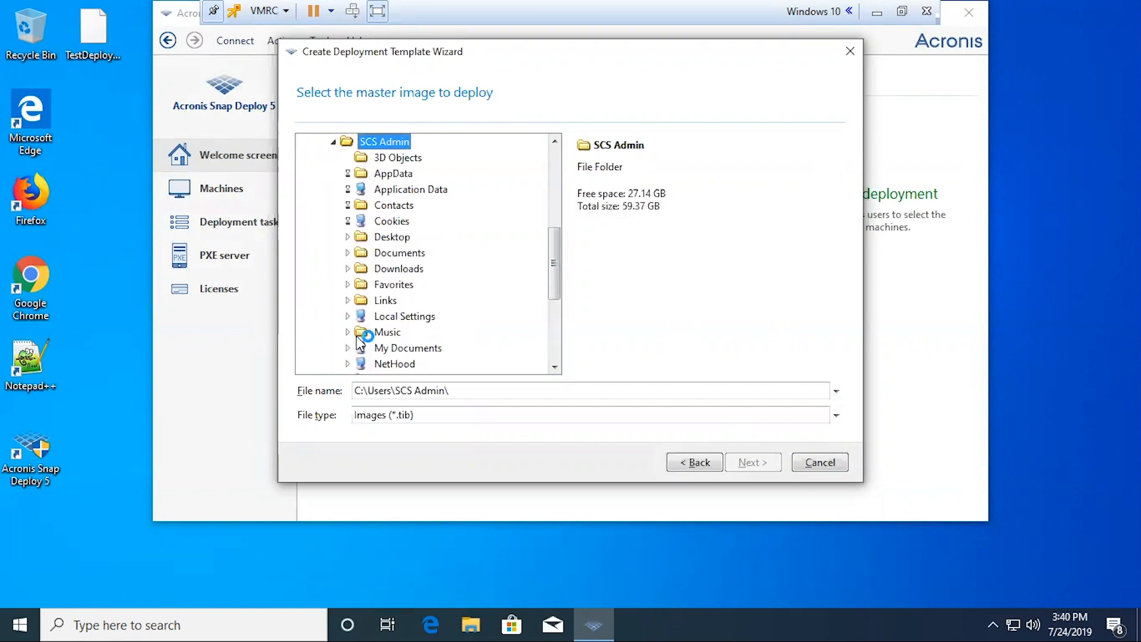
double_click(389, 236)
left_click(416, 252)
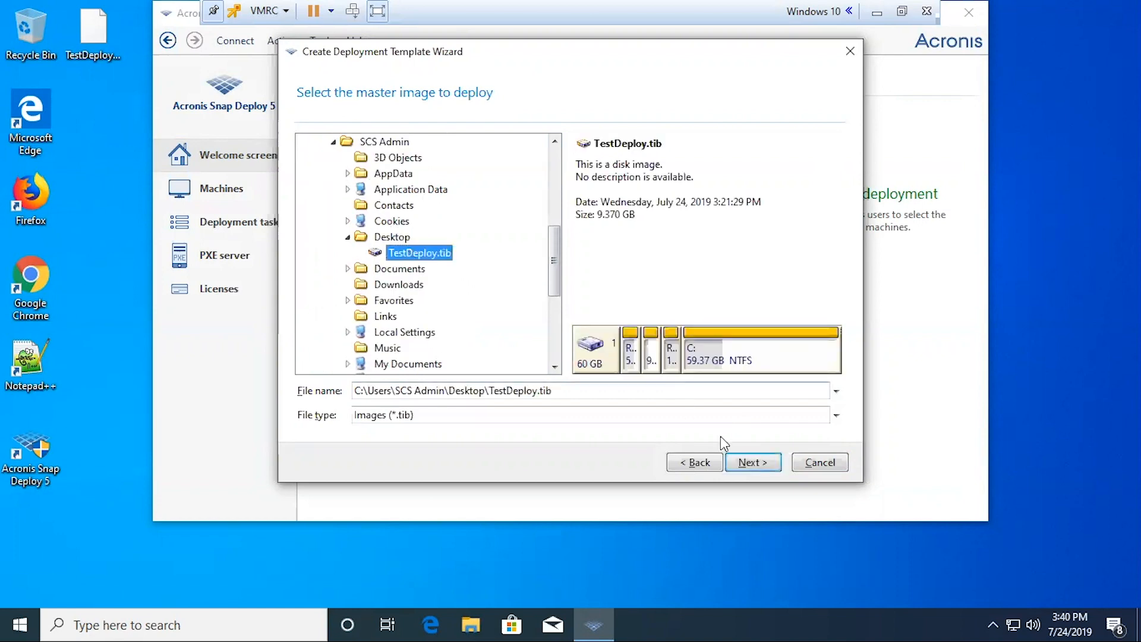
left_click(753, 462)
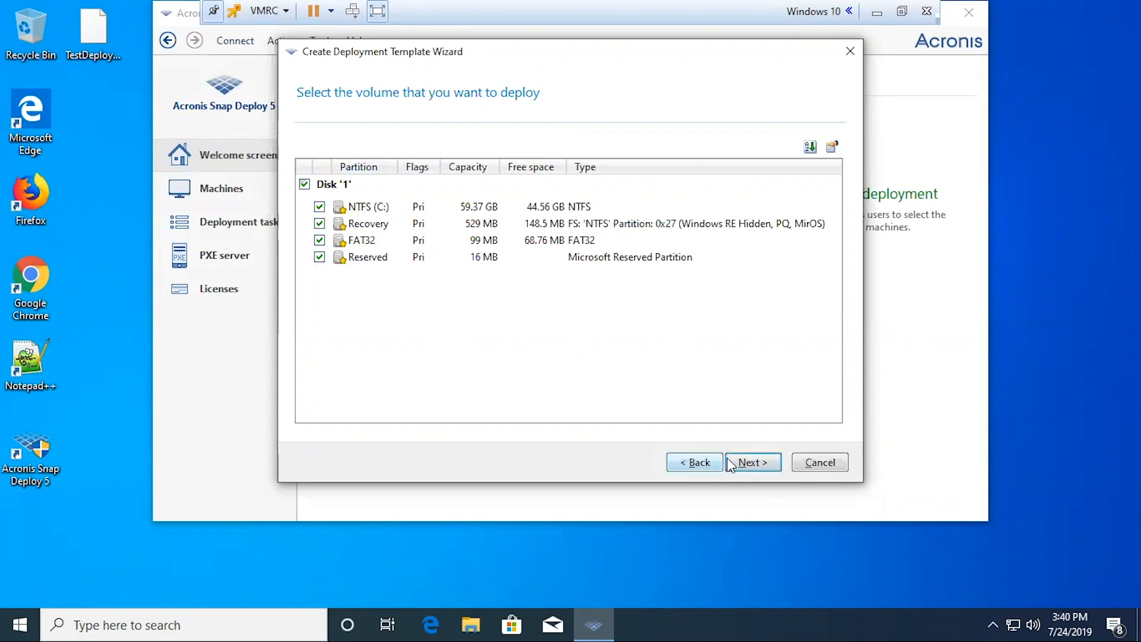
- Accept all selected volumes of Disk 1 and set the target machines to reboot into Acronis media
left_click(757, 459)
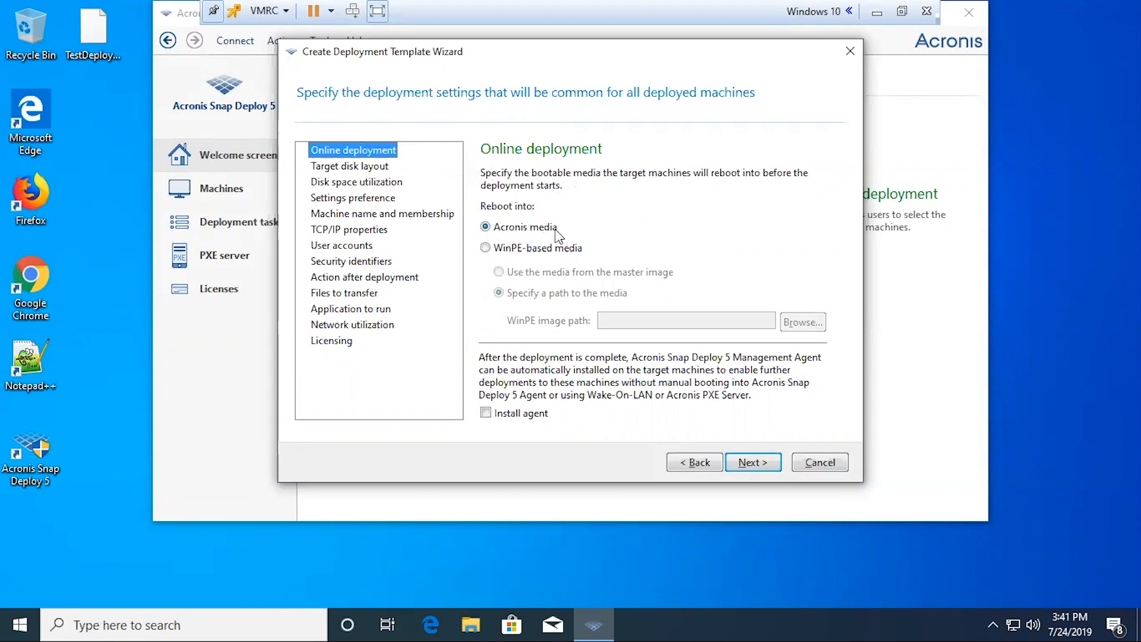
left_click(508, 251)
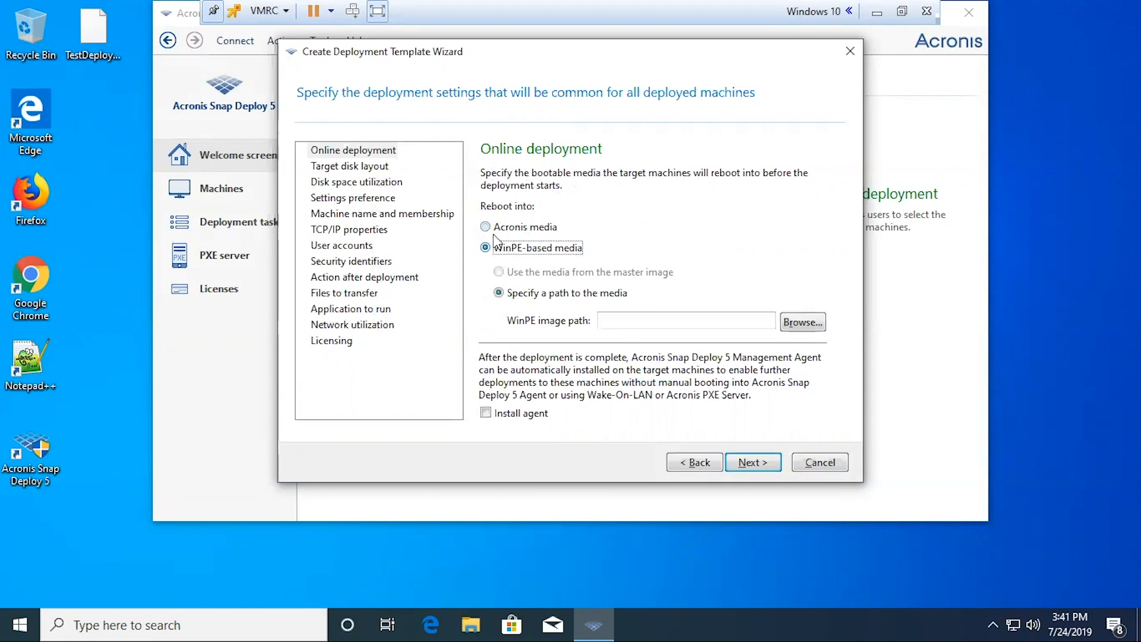
left_click(497, 228)
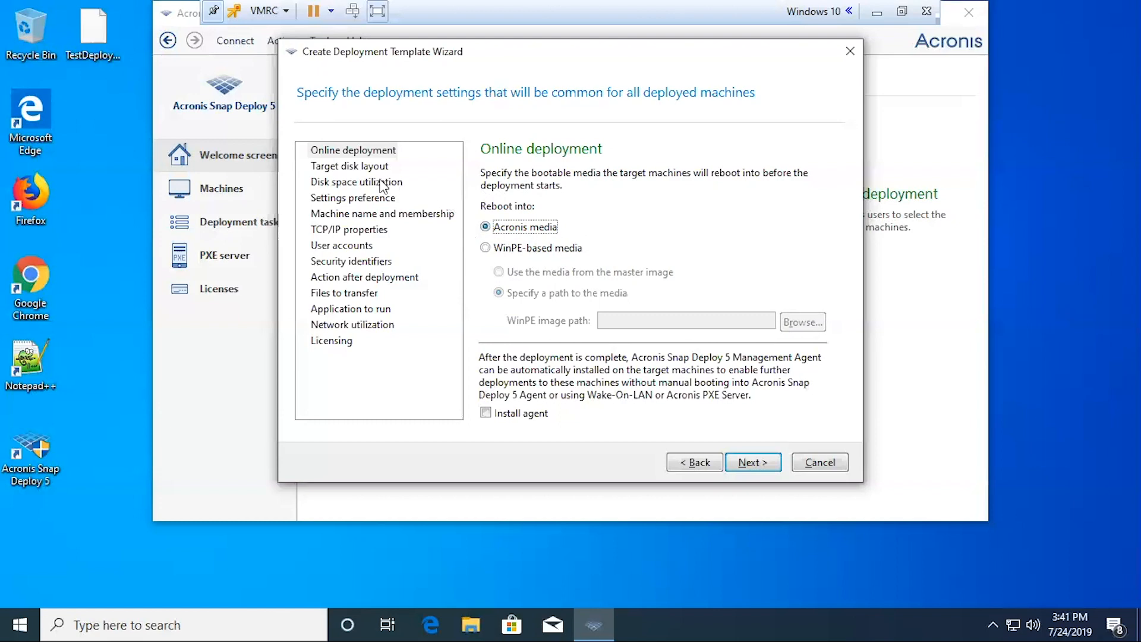
- Check the target disk layout and set the disk space utilization to occupy the entire disk space
left_click(358, 167)
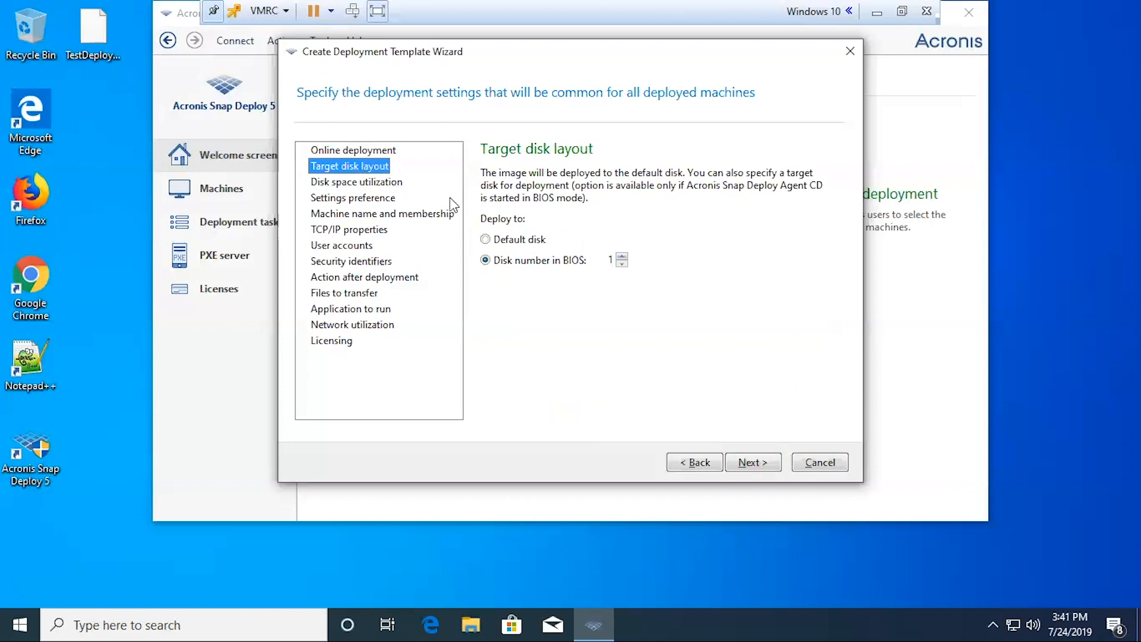
left_click(367, 183)
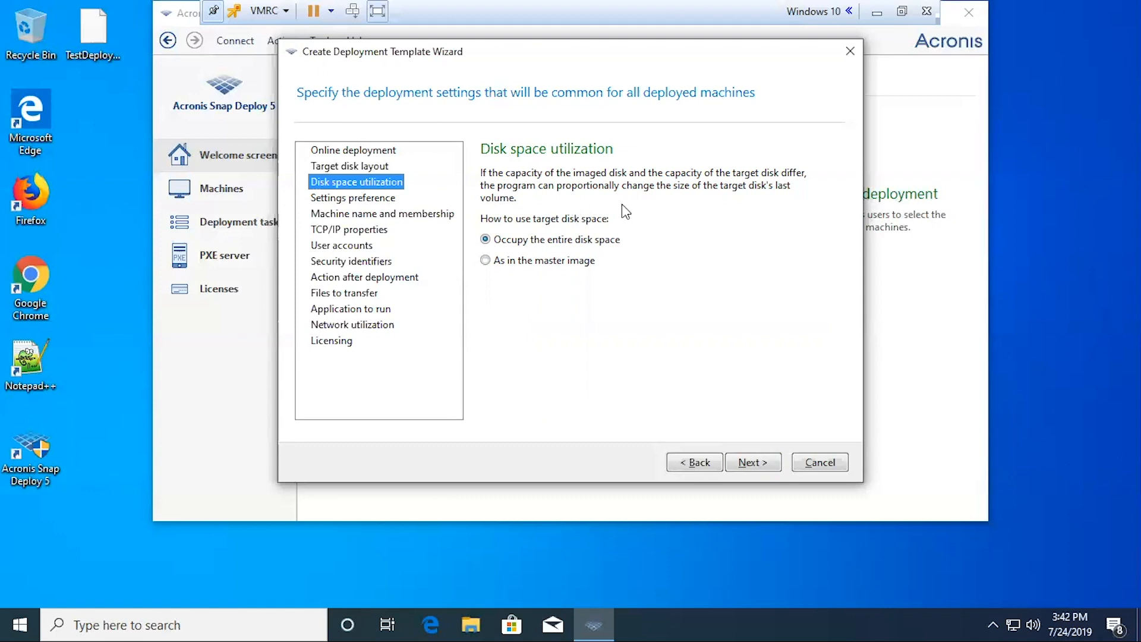
left_click(544, 267)
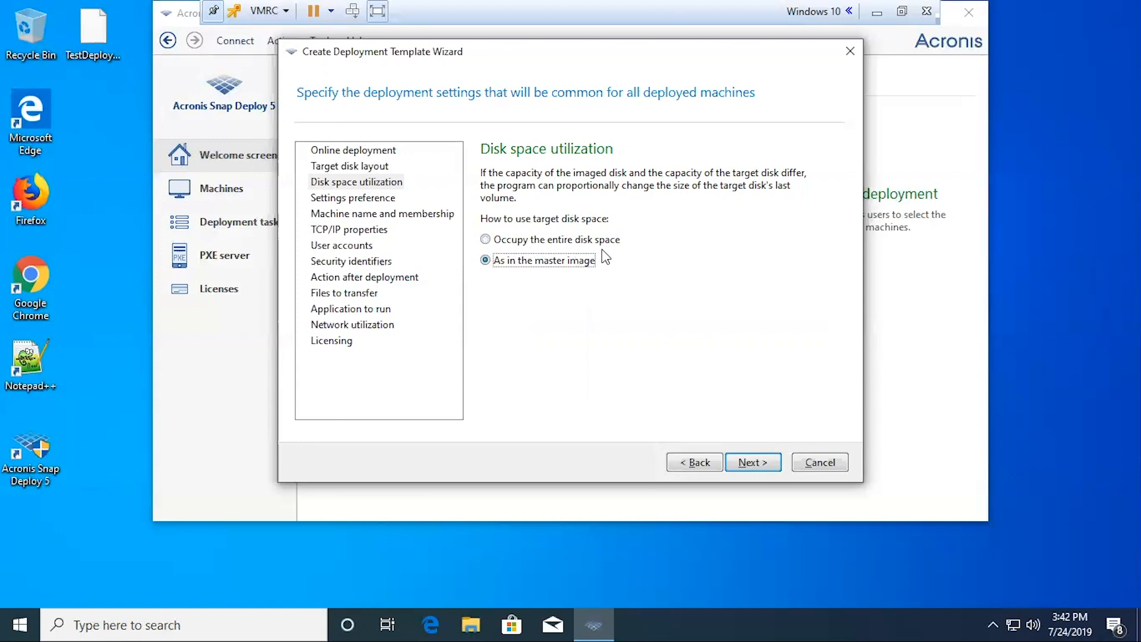
left_click(525, 244)
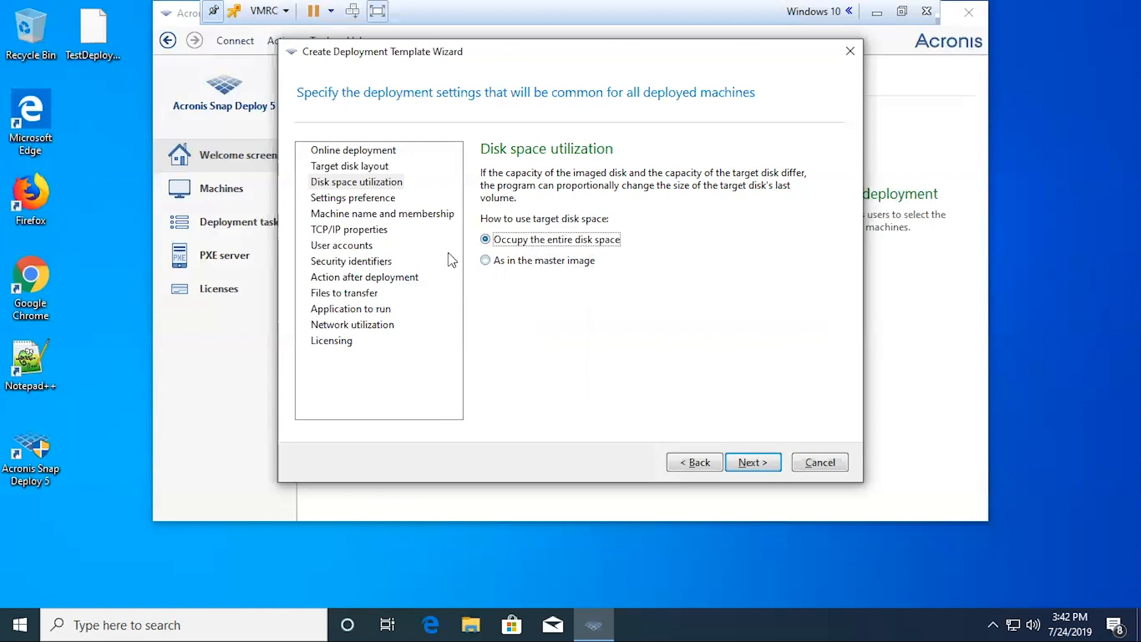
- Review the settings preference, machine name and membership, TCP/IP properties, user accounts and security identifiers
left_click(374, 202)
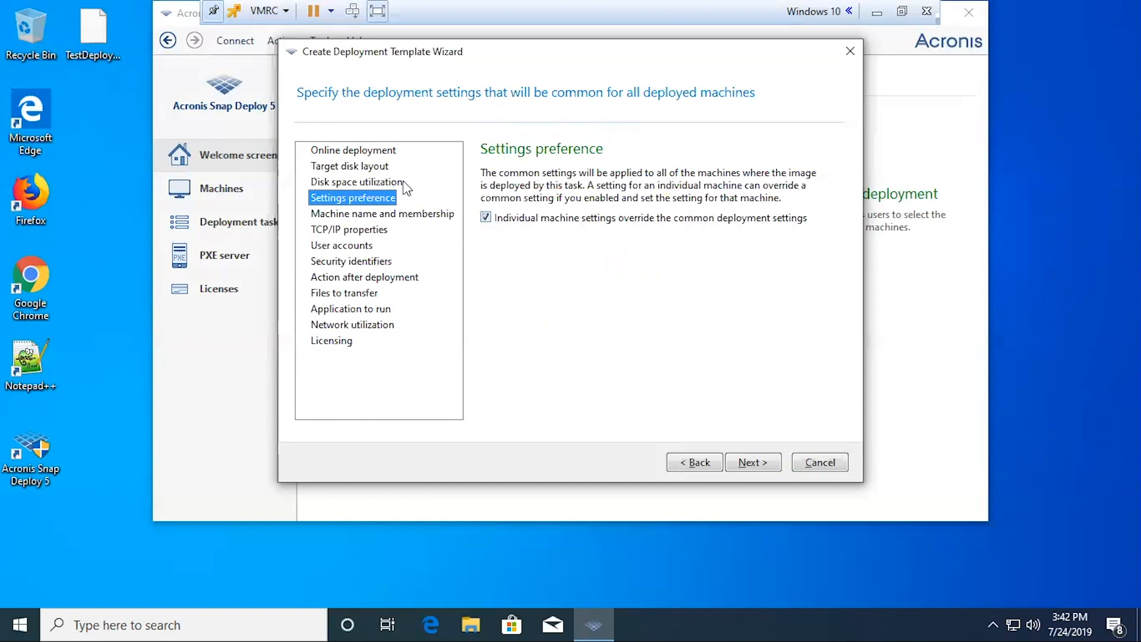
left_click(419, 215)
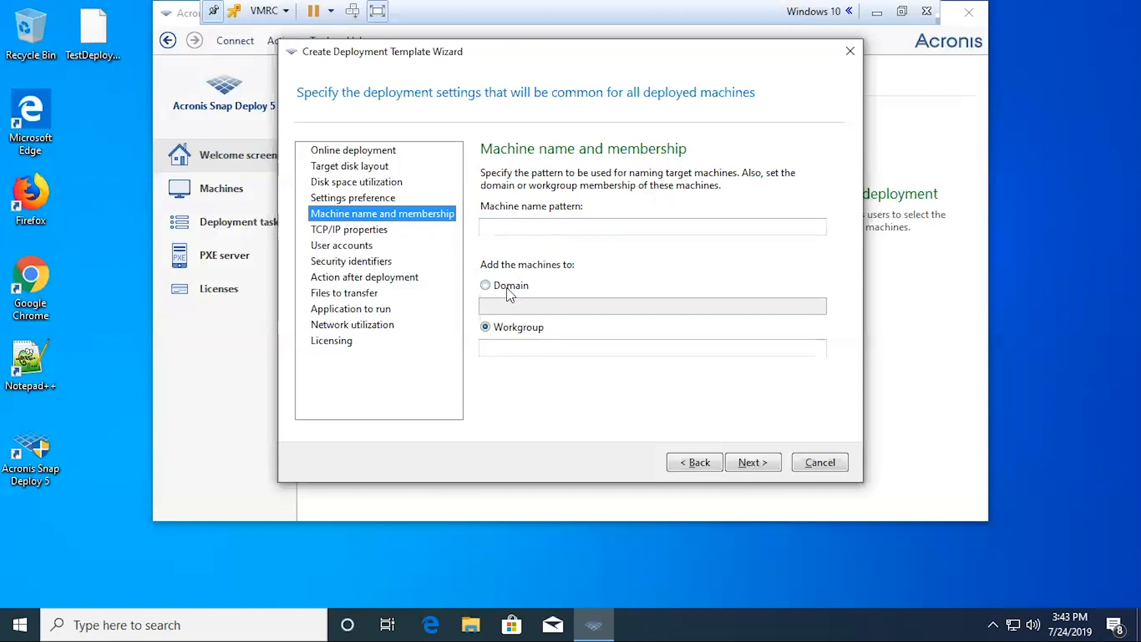
left_click(369, 230)
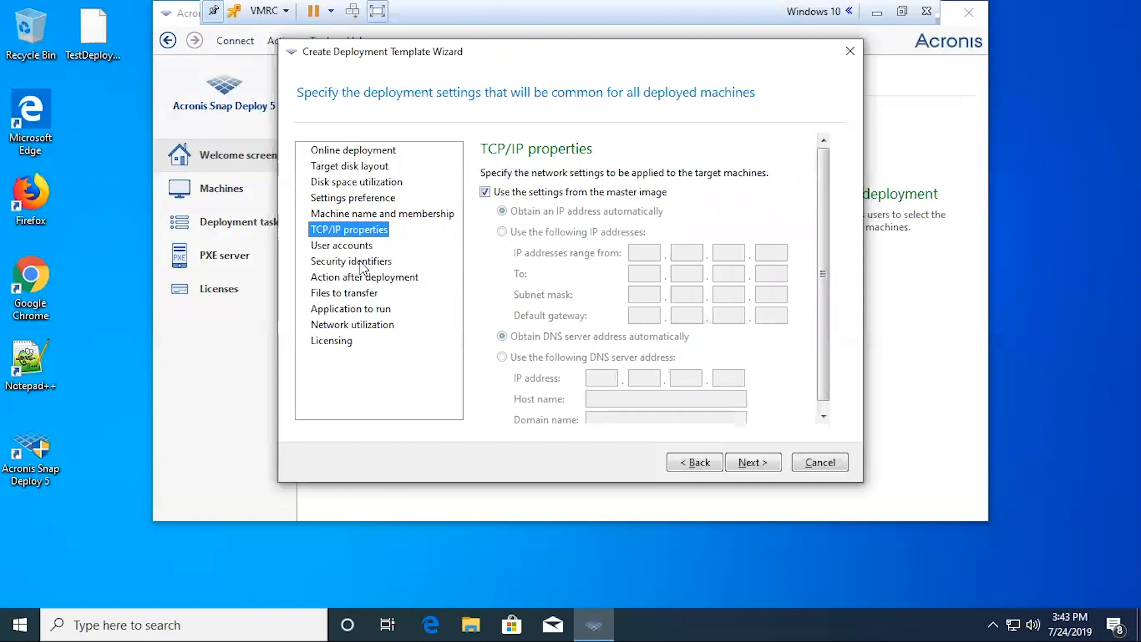
left_click(337, 246)
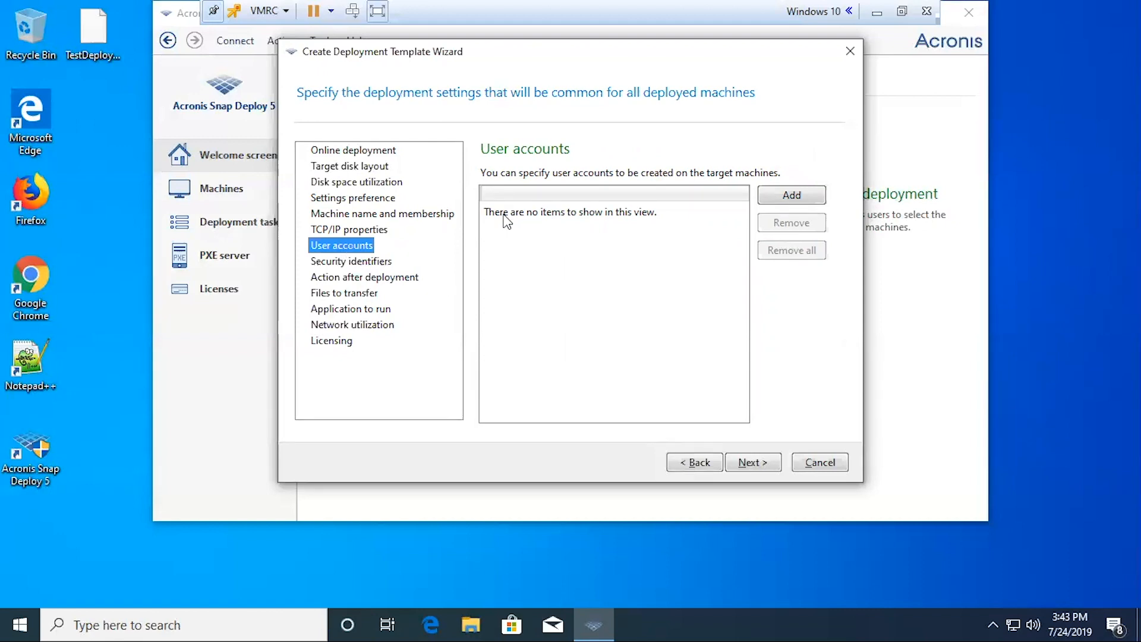
left_click(377, 261)
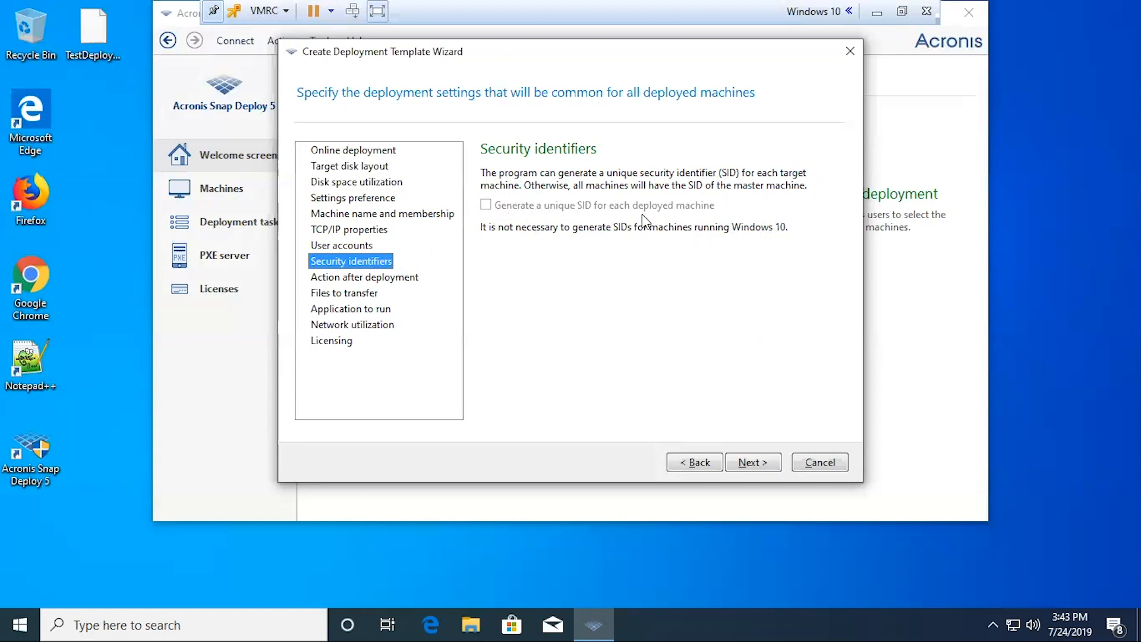
- Set the action after deployment to shut down the target machines
left_click(351, 279)
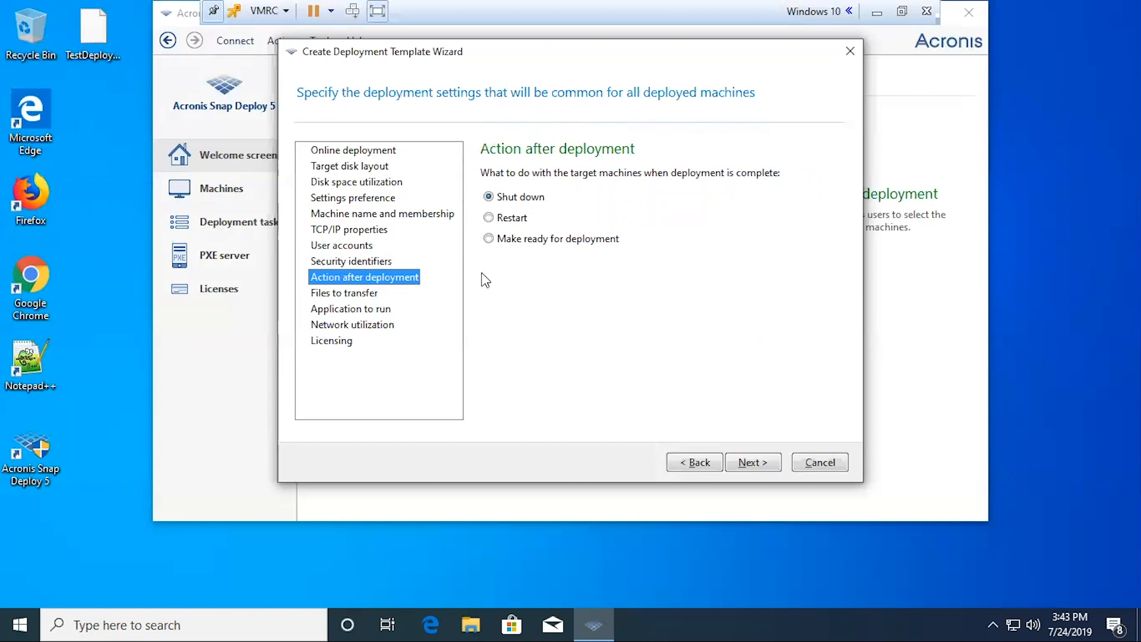
left_click(527, 200)
left_click(523, 219)
left_click(522, 242)
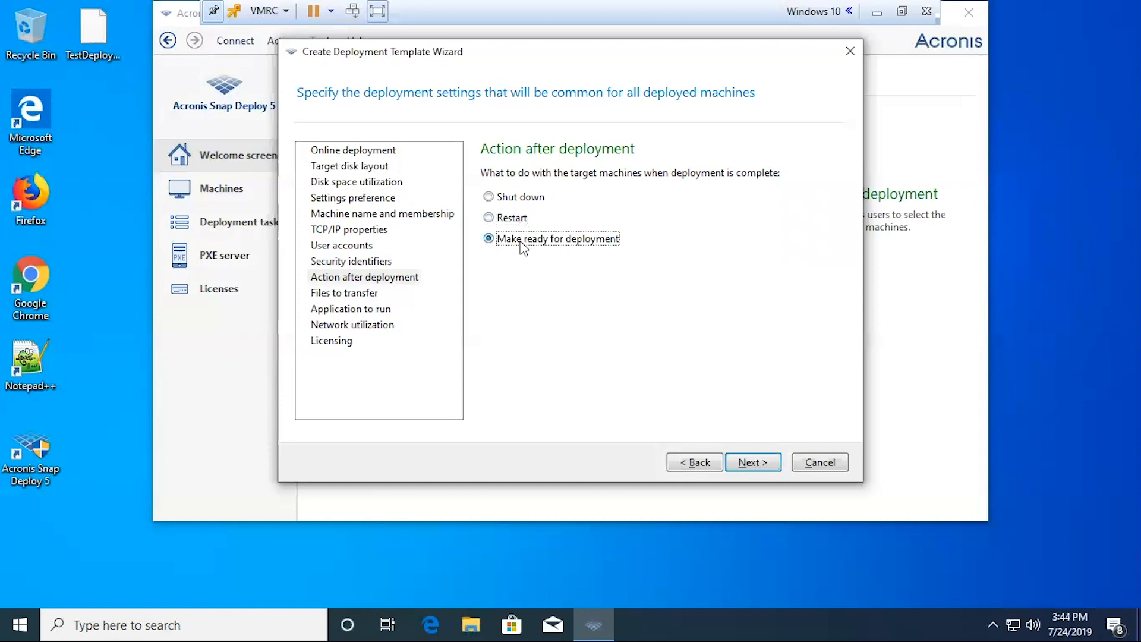
left_click(531, 200)
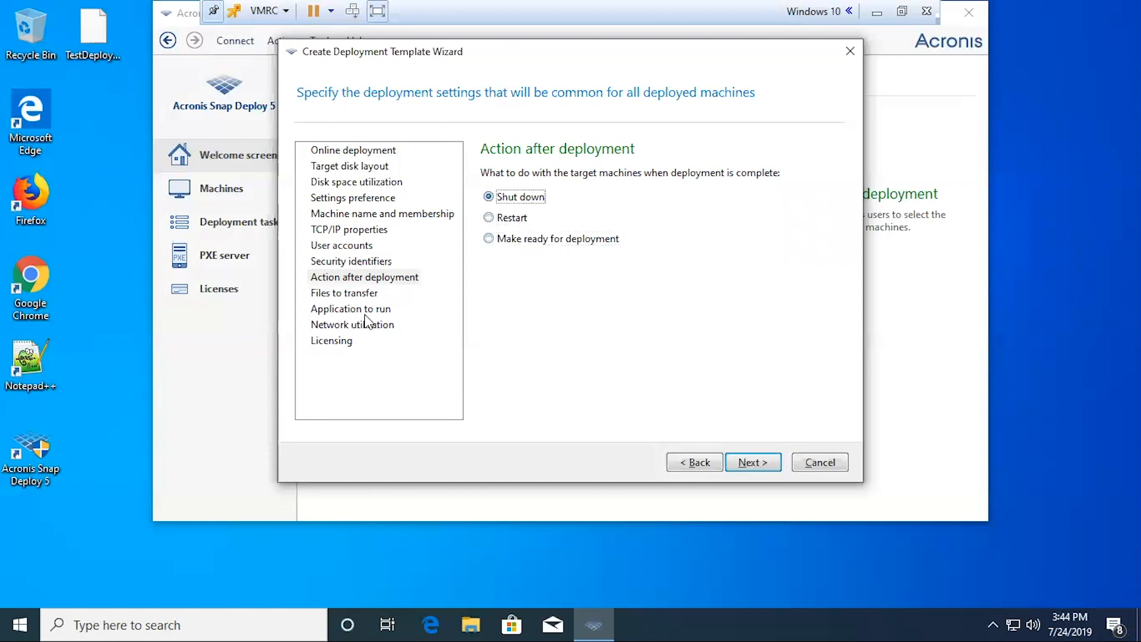
- Review the files to transfer and application to run, and set the network transfer mode to Multicast
left_click(356, 292)
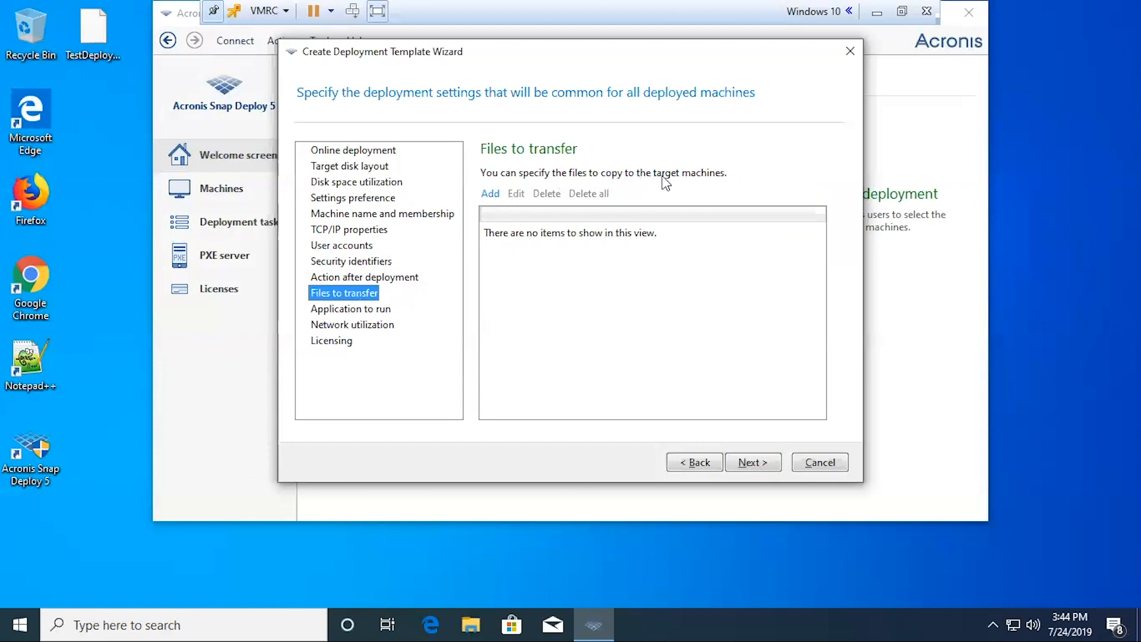
left_click(370, 310)
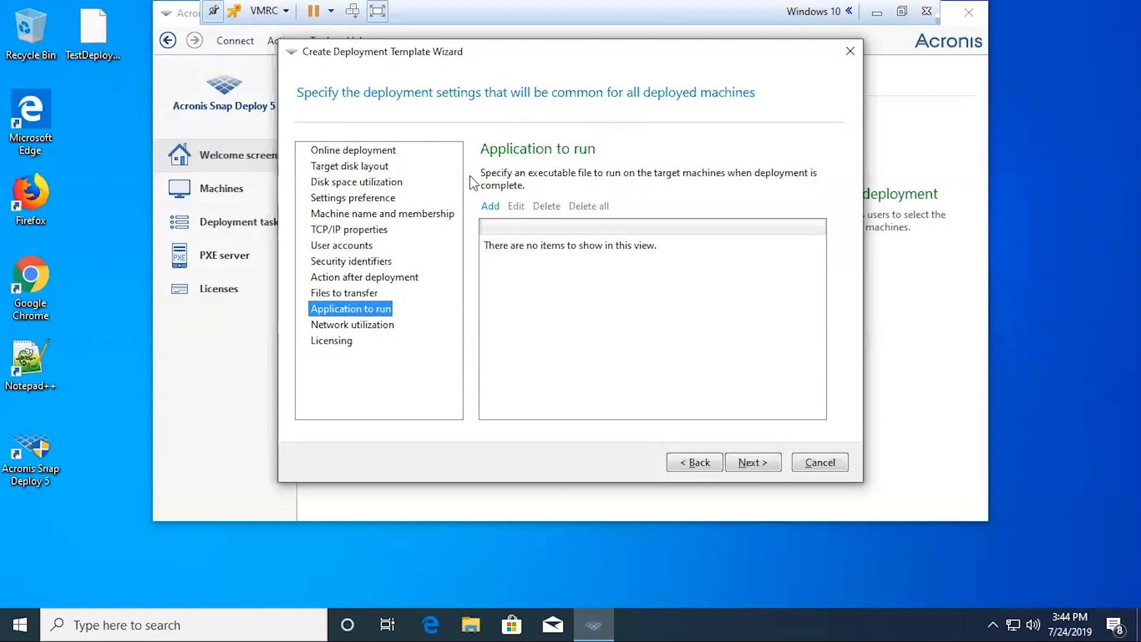
left_click(365, 326)
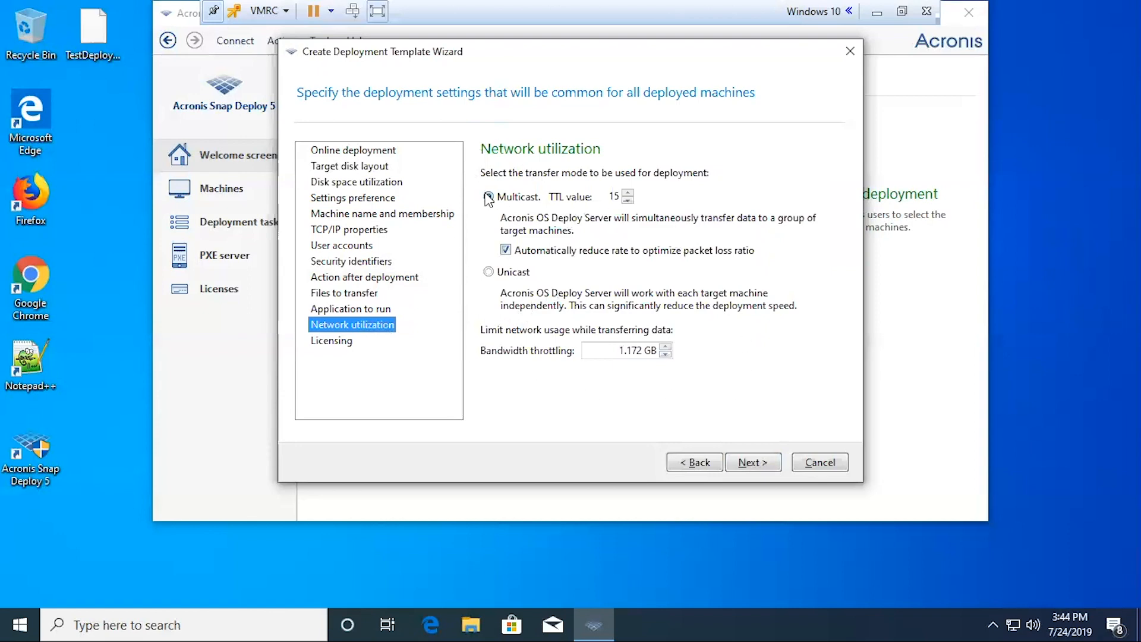
left_click(489, 273)
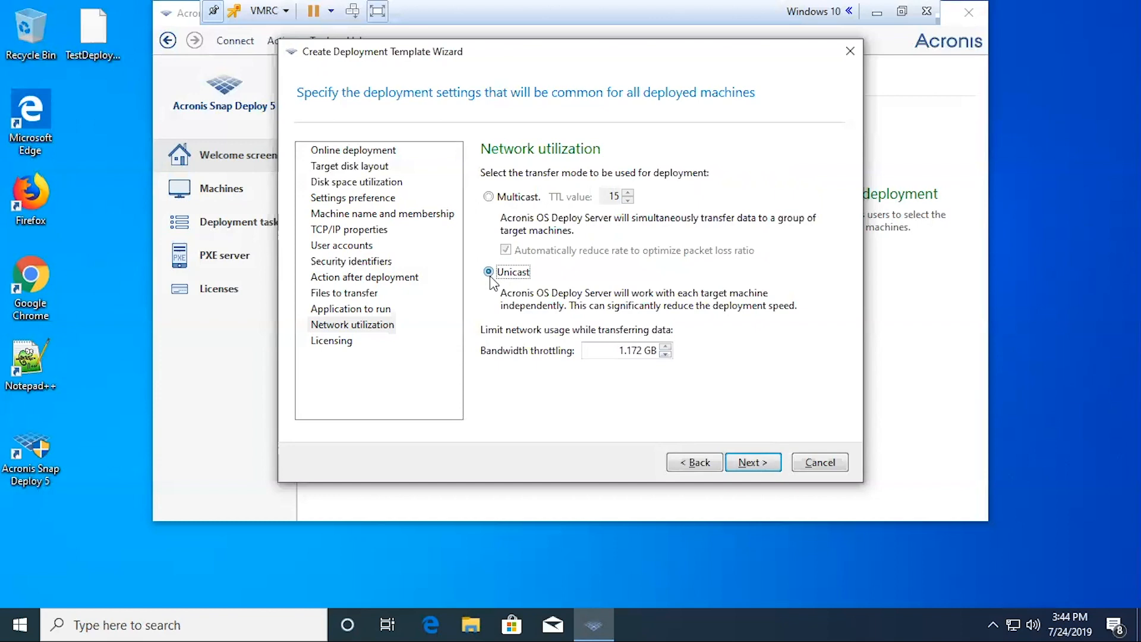
left_click(491, 198)
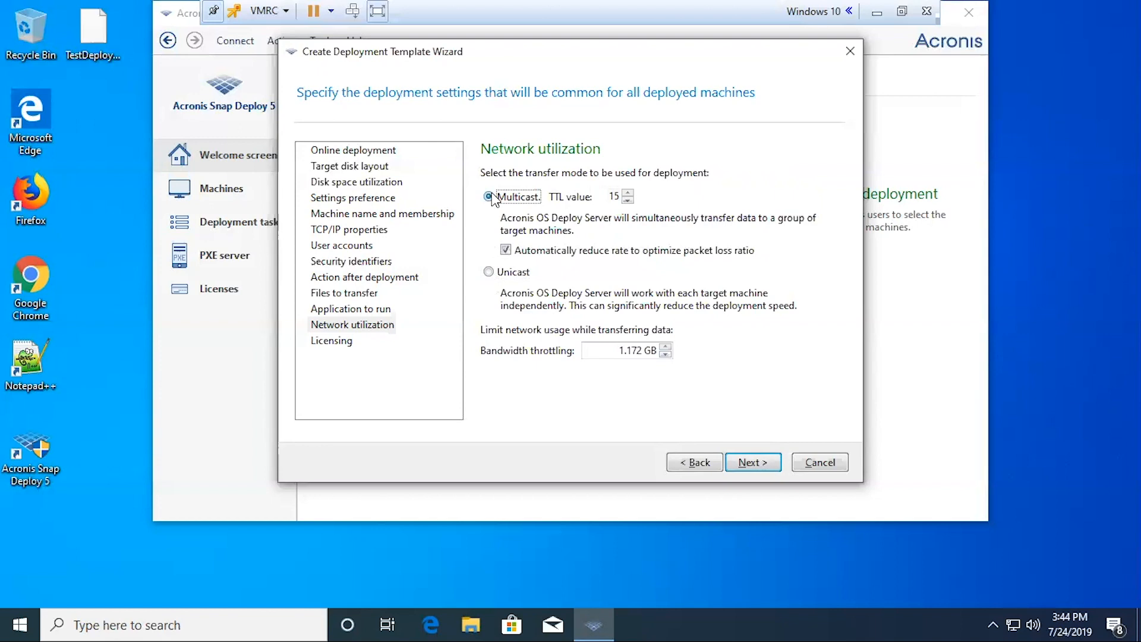
- Set licensing to use a machine license automatically when no deployment licenses remain, and confirm the common deployment settings
left_click(336, 343)
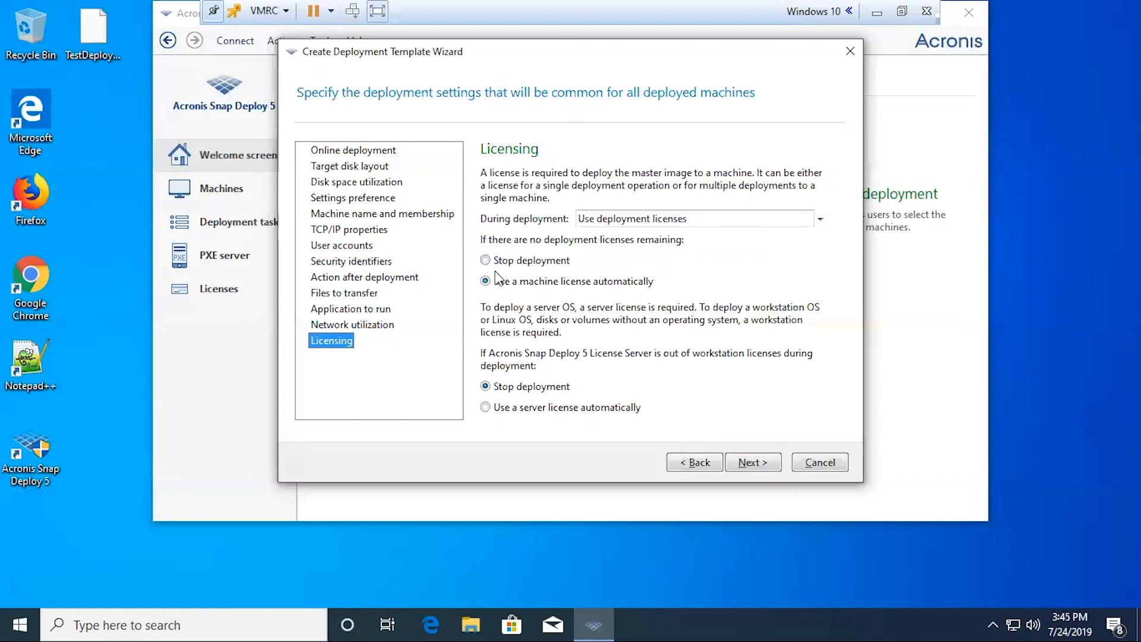
left_click(516, 261)
left_click(516, 284)
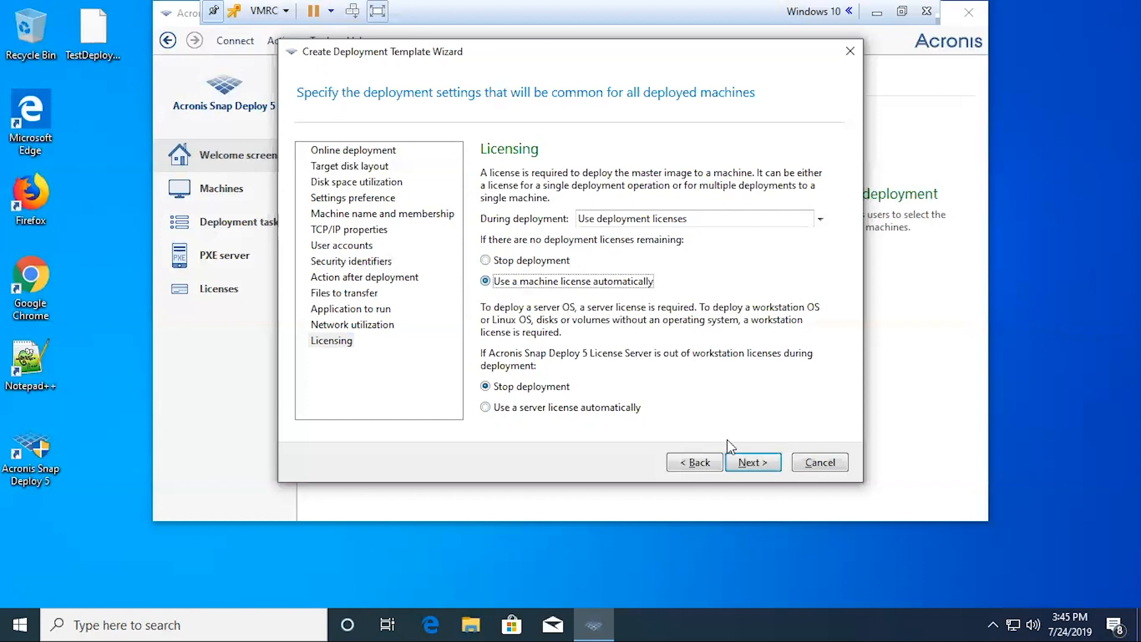
left_click(743, 468)
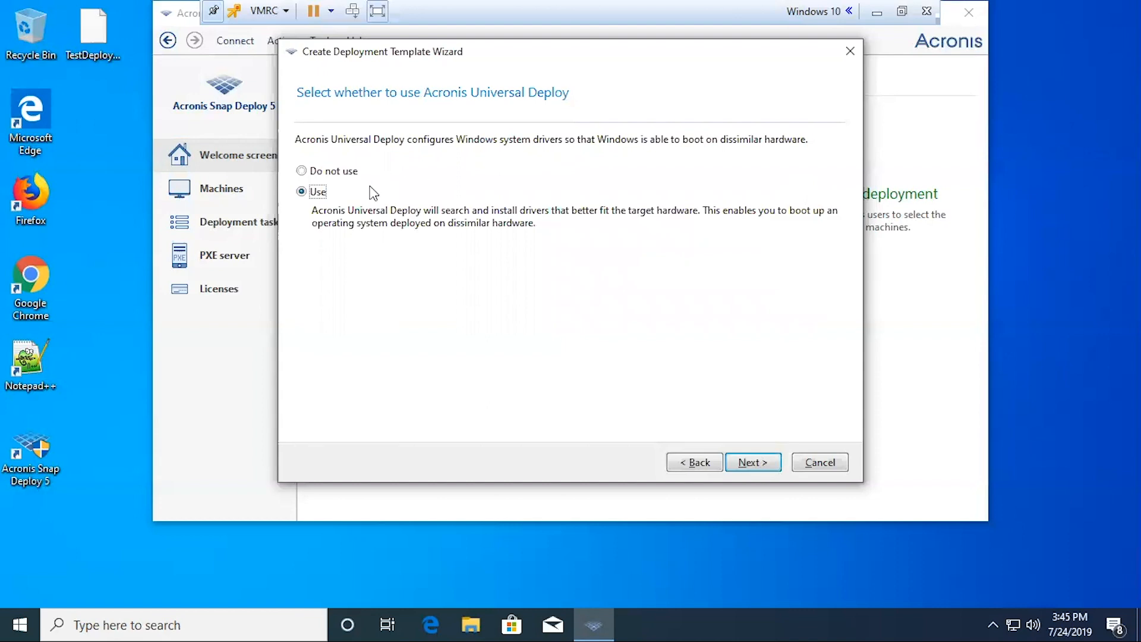
- Use Acronis Universal Deploy with automatic driver search and no specified mass storage drivers, and save the template under its default name
left_click(743, 464)
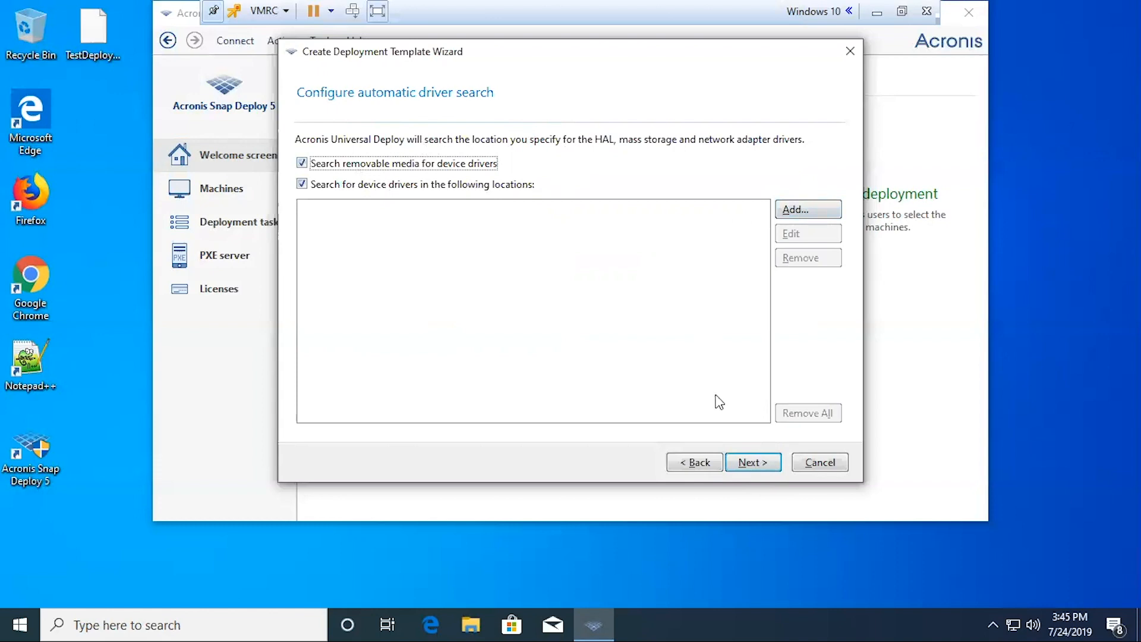
left_click(742, 462)
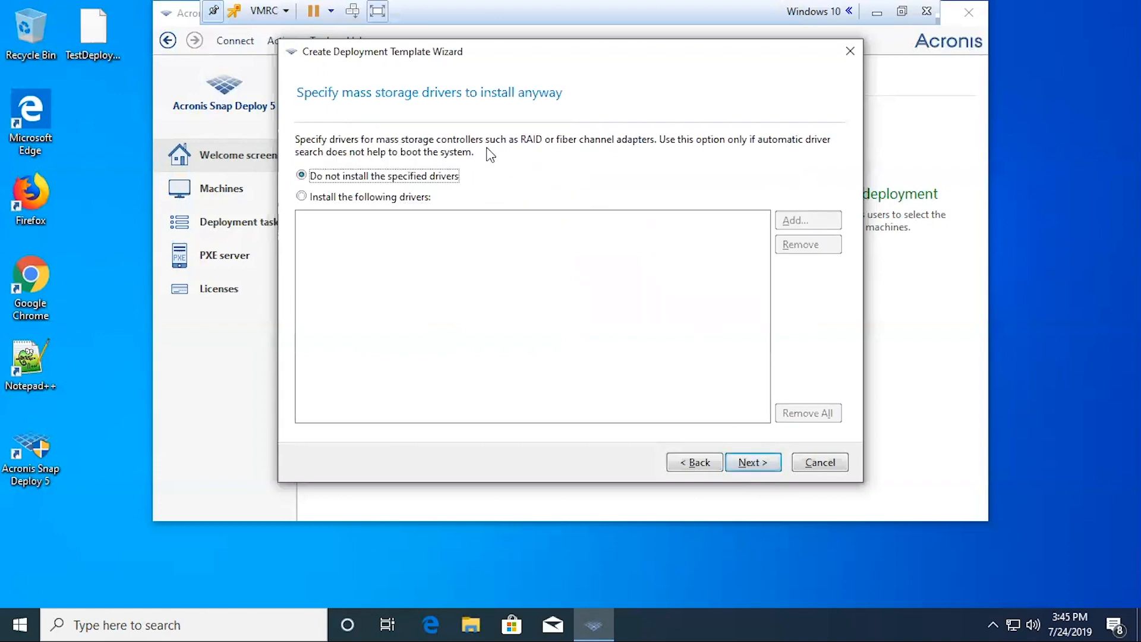
left_click(761, 463)
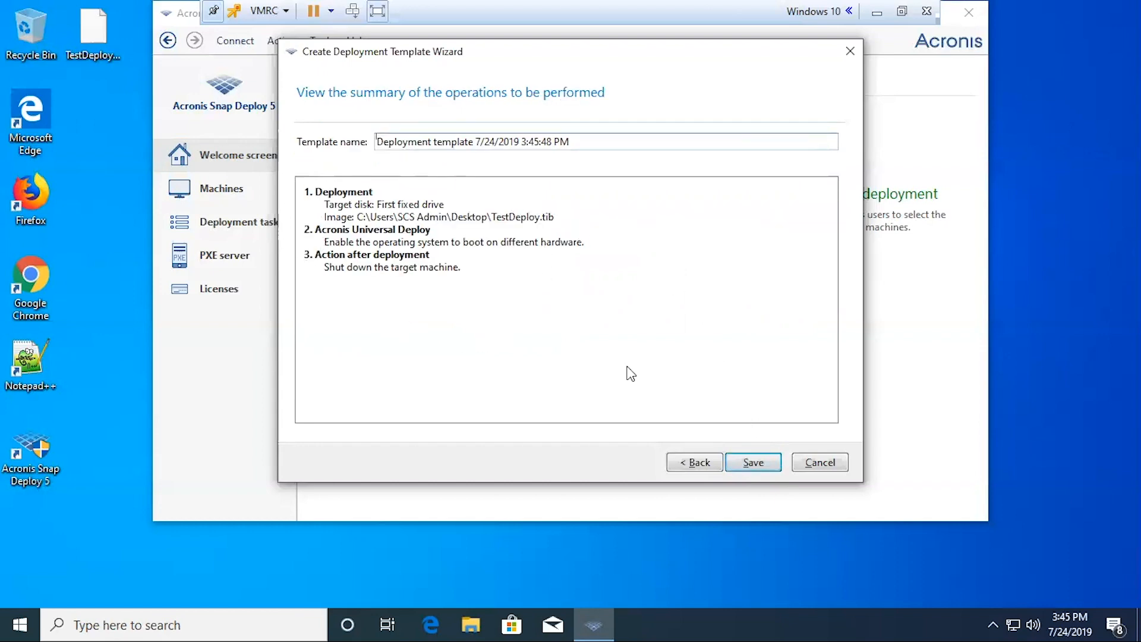
left_click(740, 462)
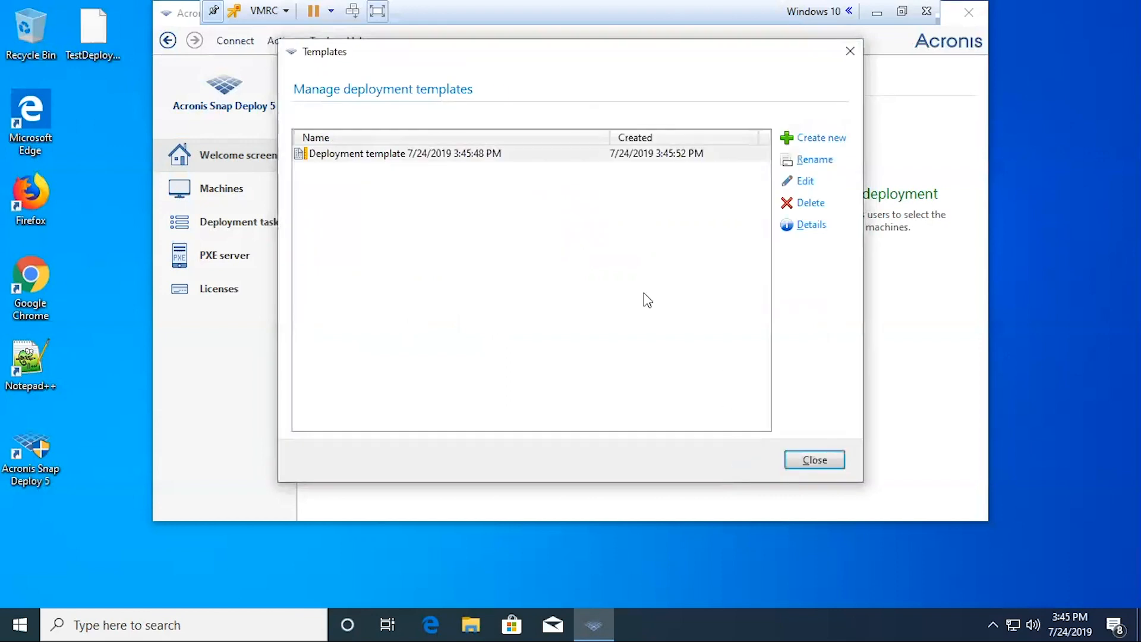